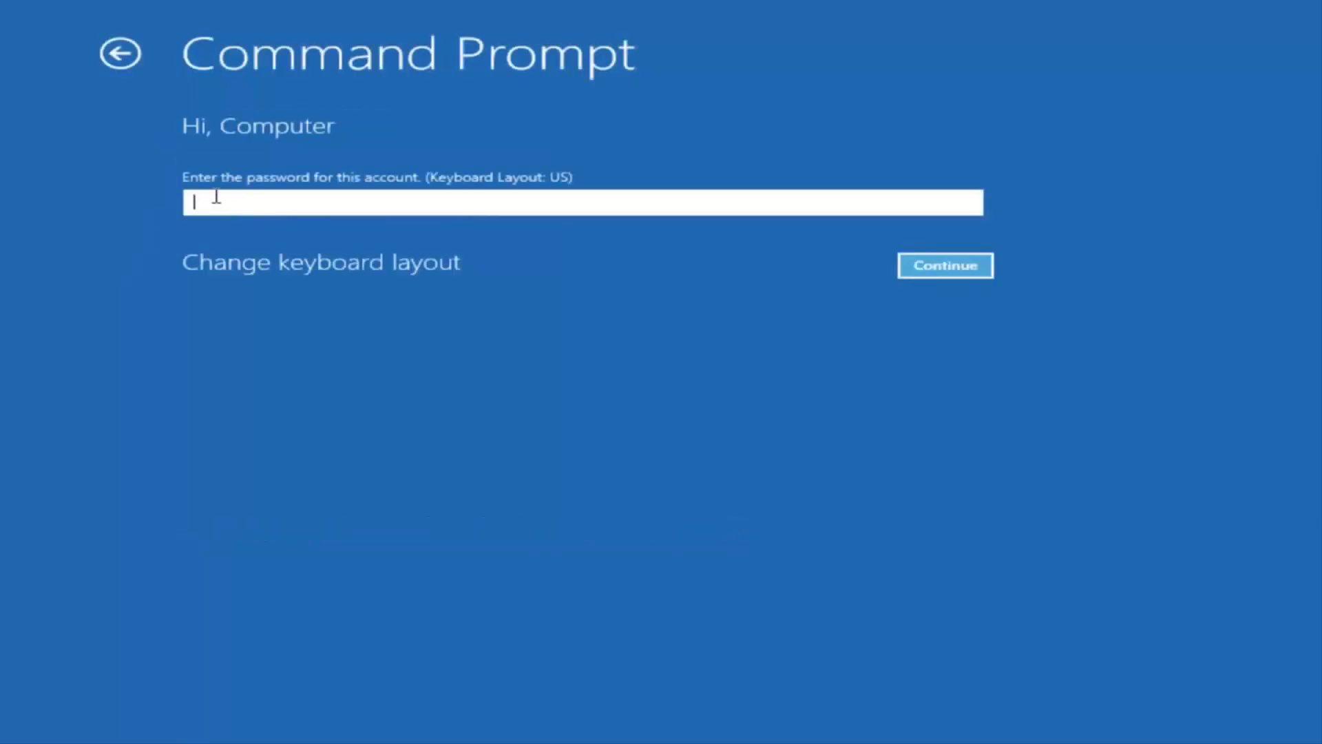
Enter the account password at the Command Prompt sign-in and submit it for checking.
type("*********")
key("Return")
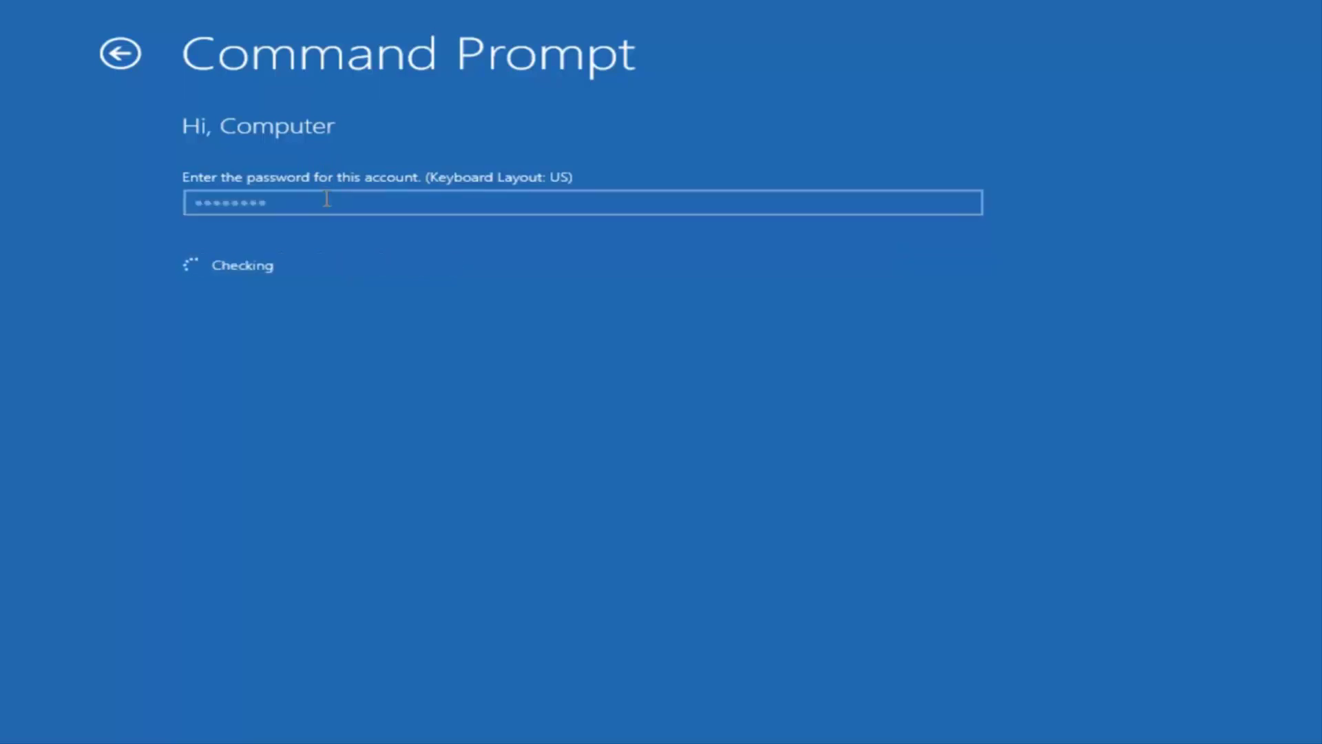
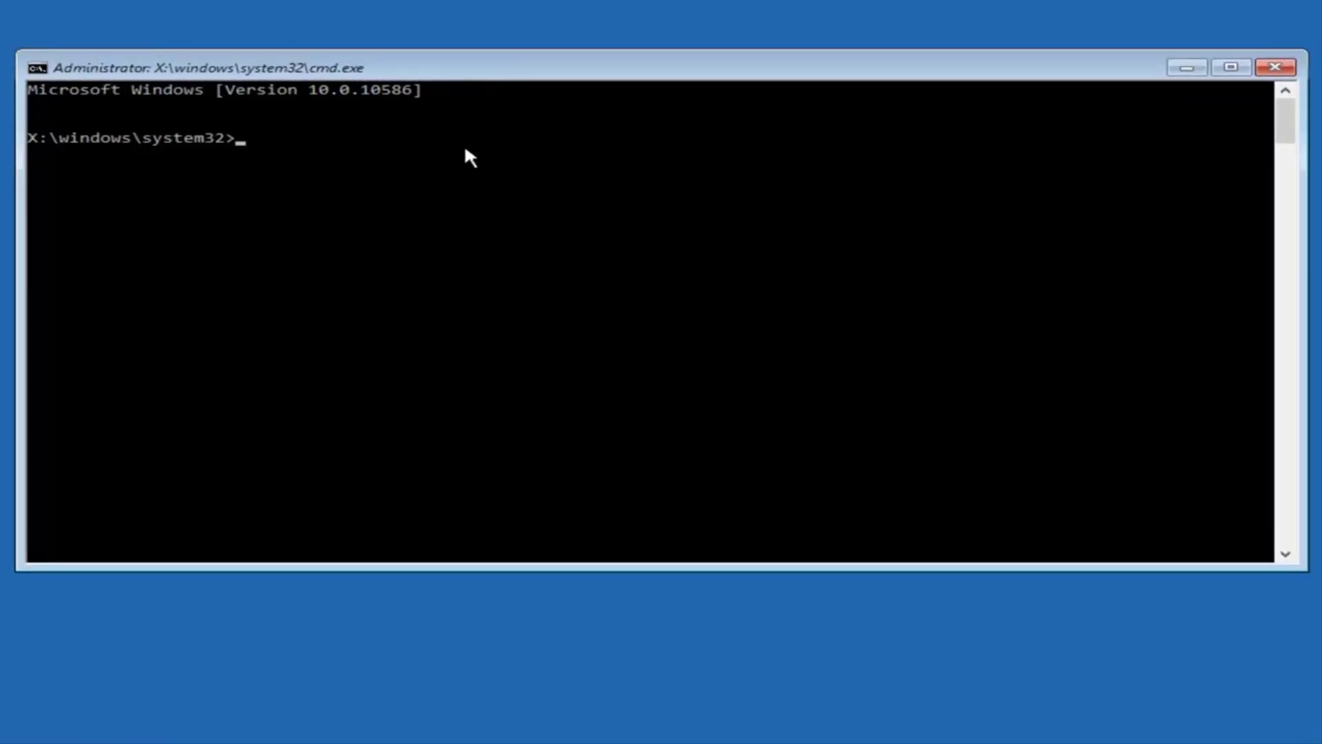
Run Bootrec /fixmbr and then Bootrec /fixboot, both completing successfully.
type("Bootrec /fix")
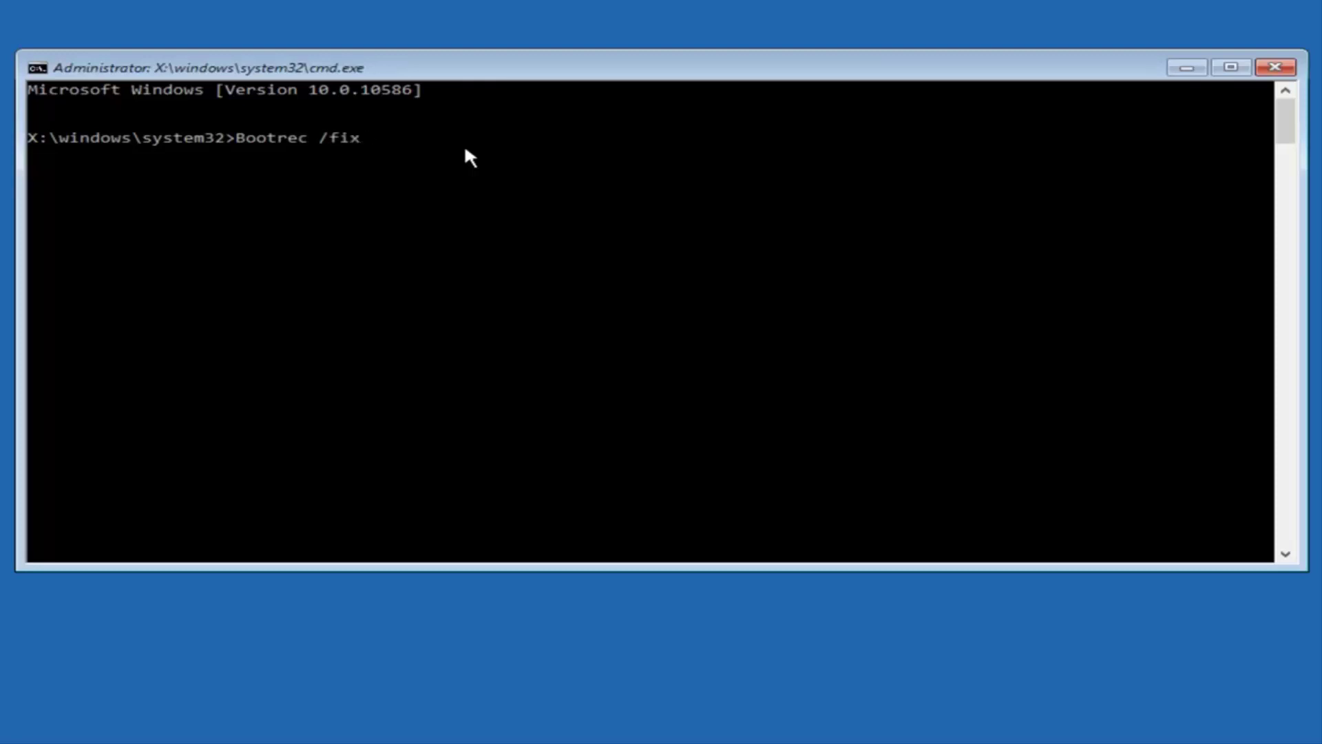
type("mbr")
key("Return")
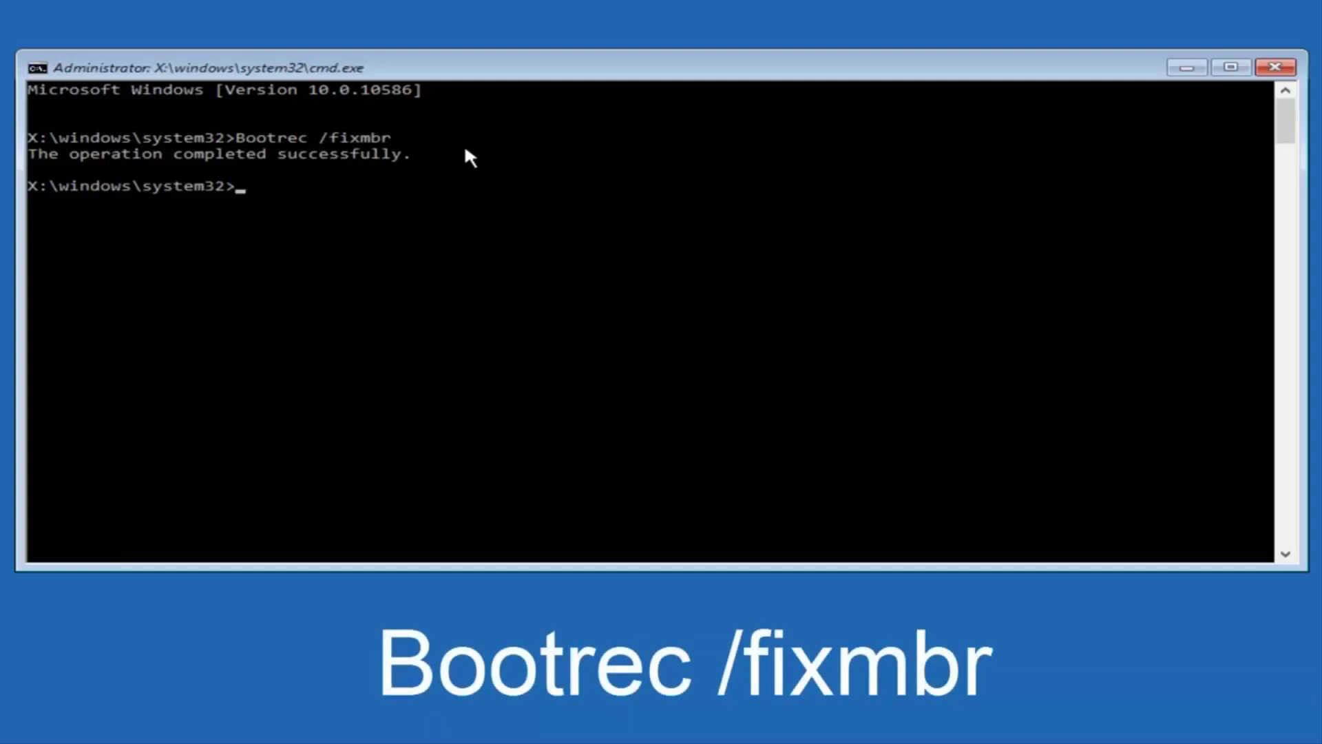
type("Bootrec /fixboot")
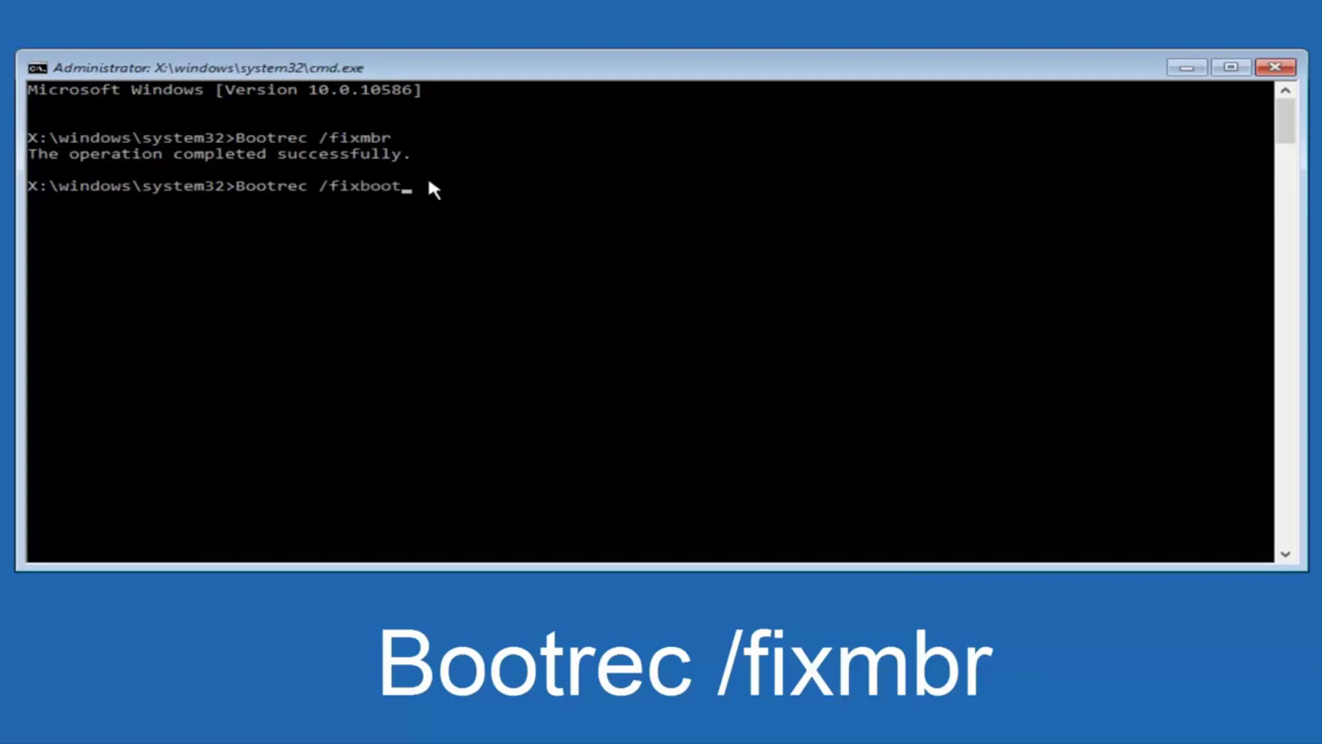
key("Return")
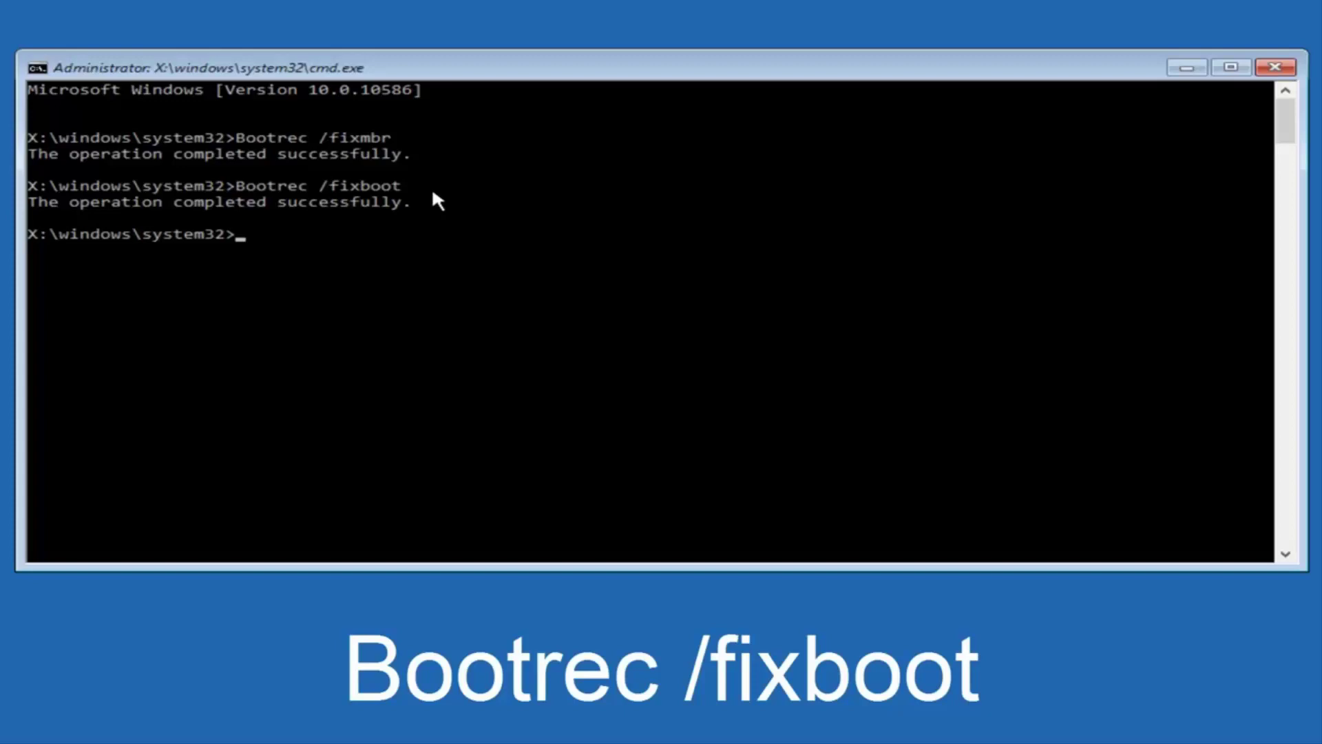
Export the BCD store to c:\bcdbackup using bcdedit /export.
type("bcdedit /export")
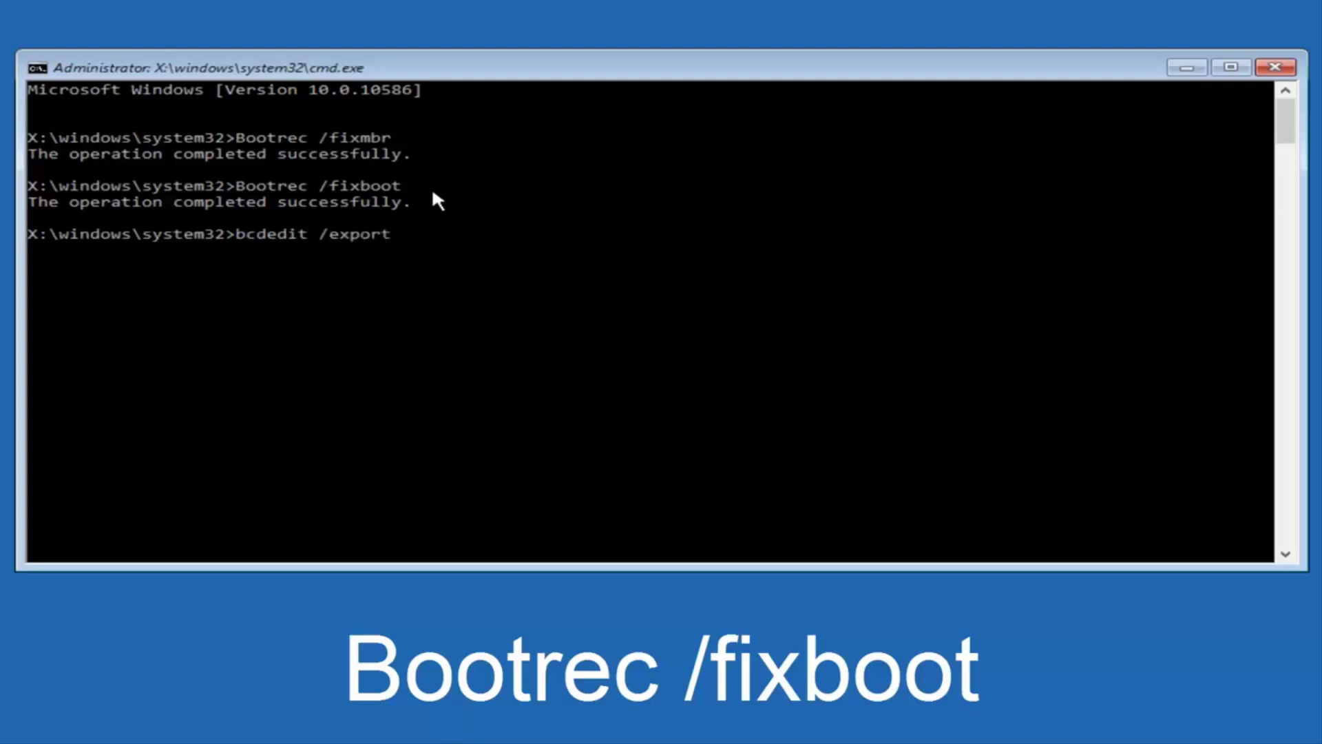
type(" c")
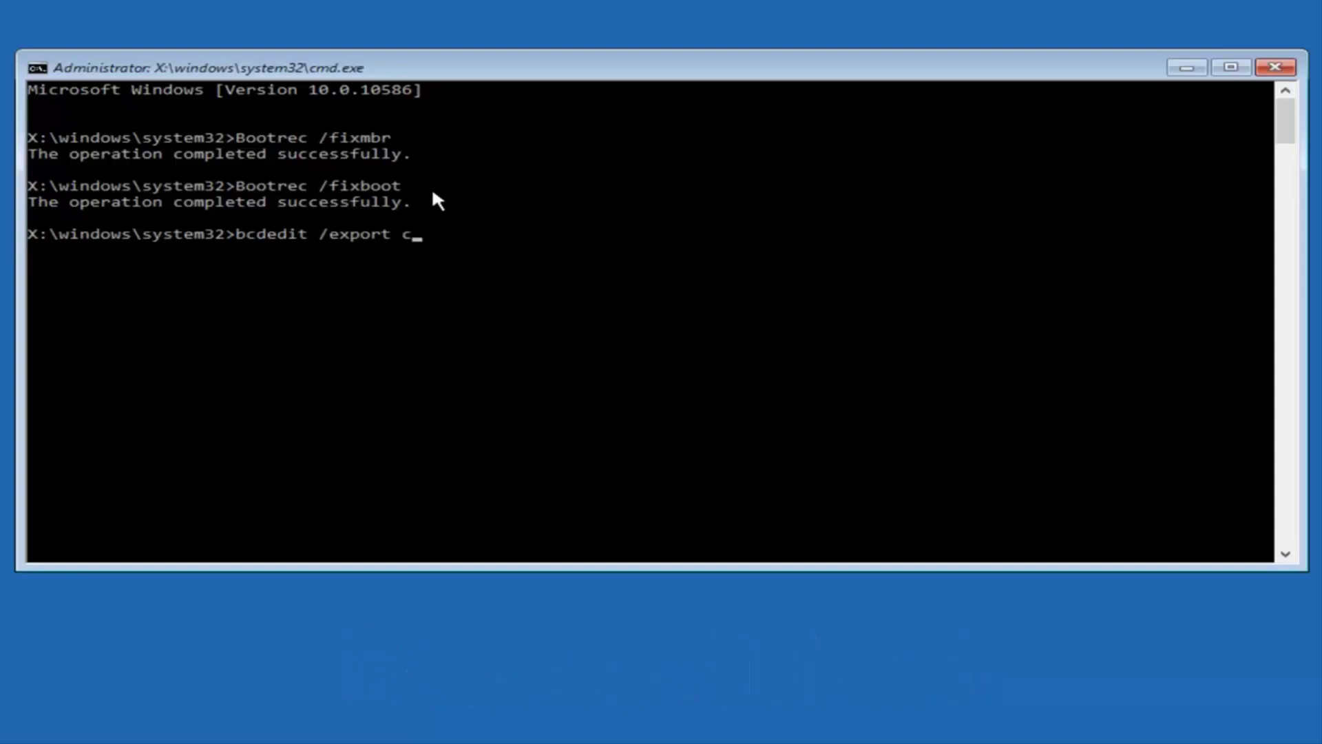
type(":\\")
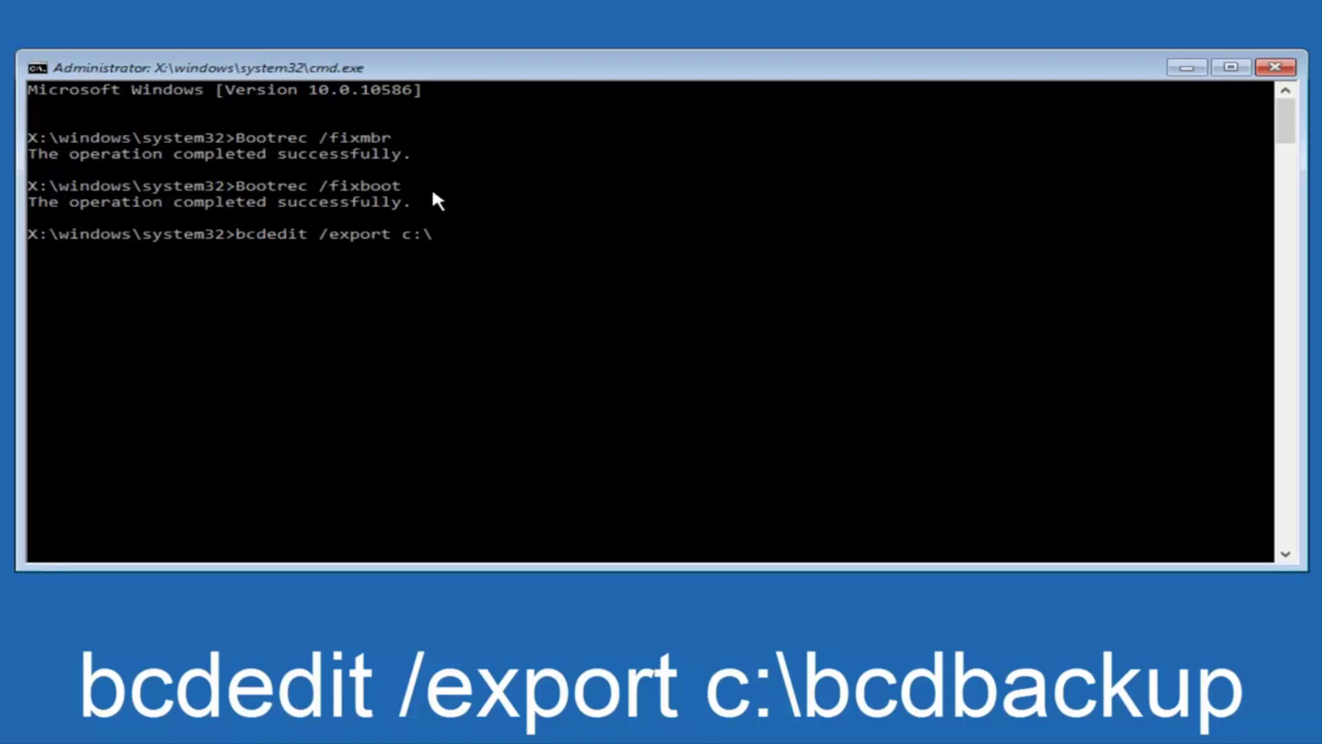
type("bcdbackup")
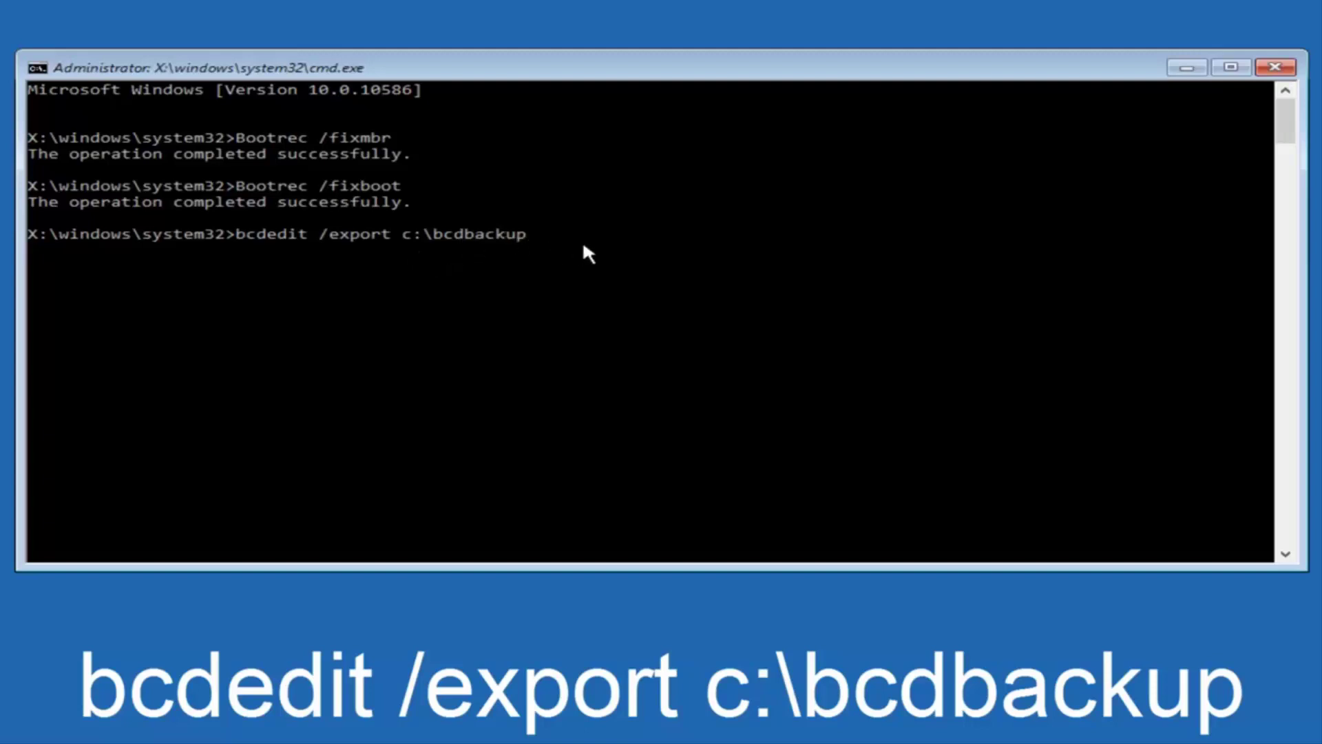
key("Return")
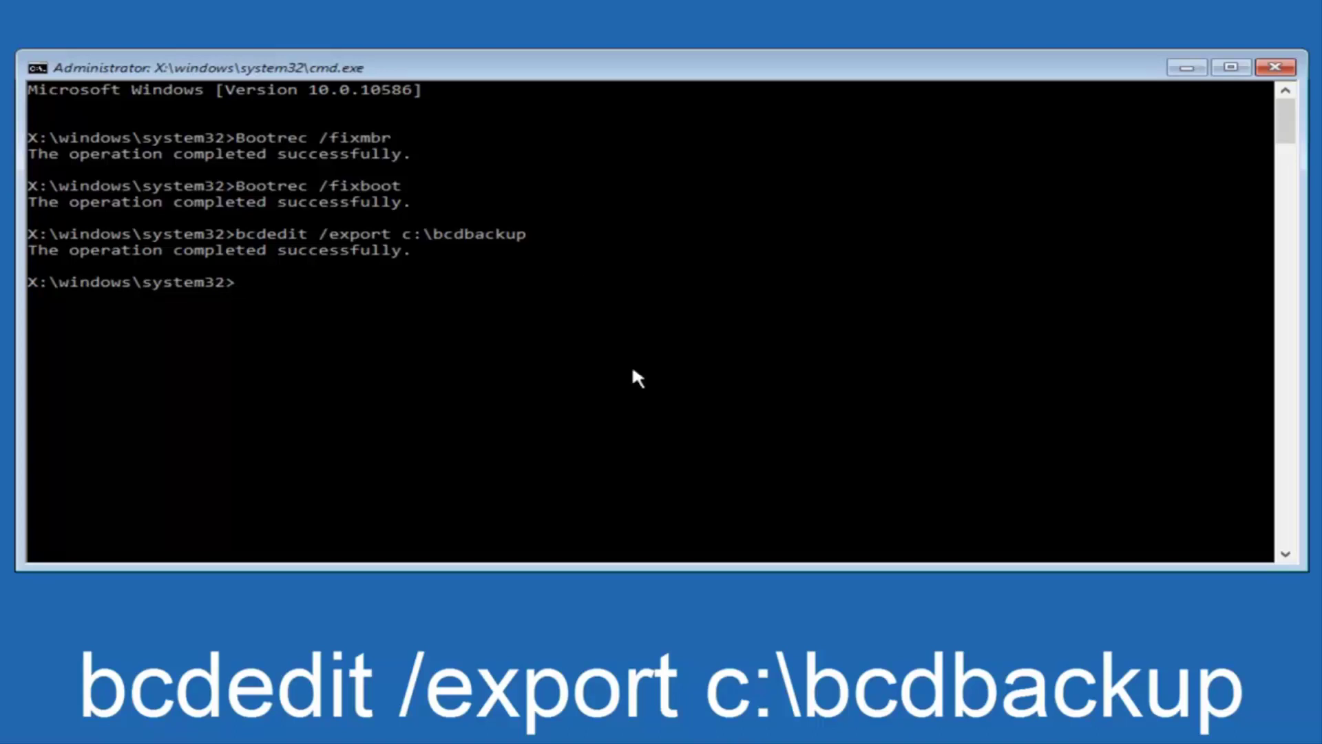
Clear the hidden, read-only and system attributes on c:\boot\bcd and rename it to bcd.old.
type("attrib c:\\boot")
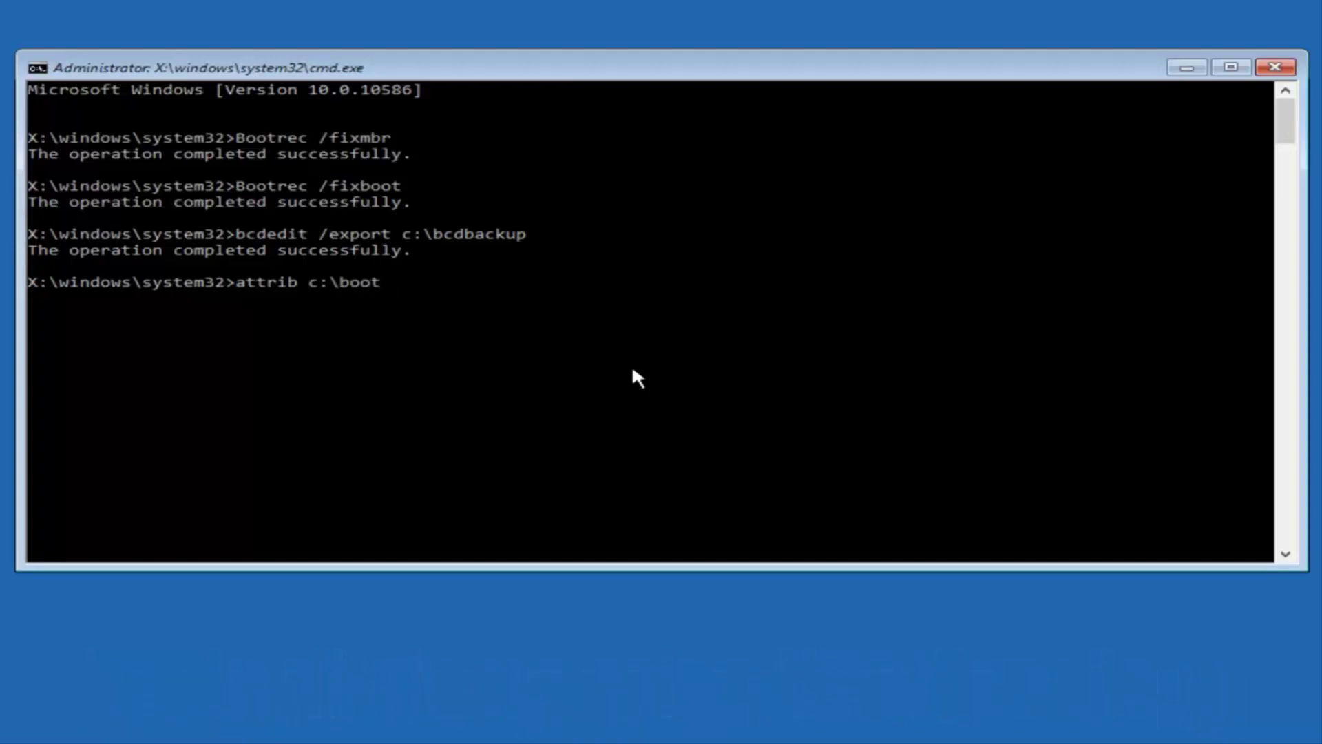
type("\\bcd -h")
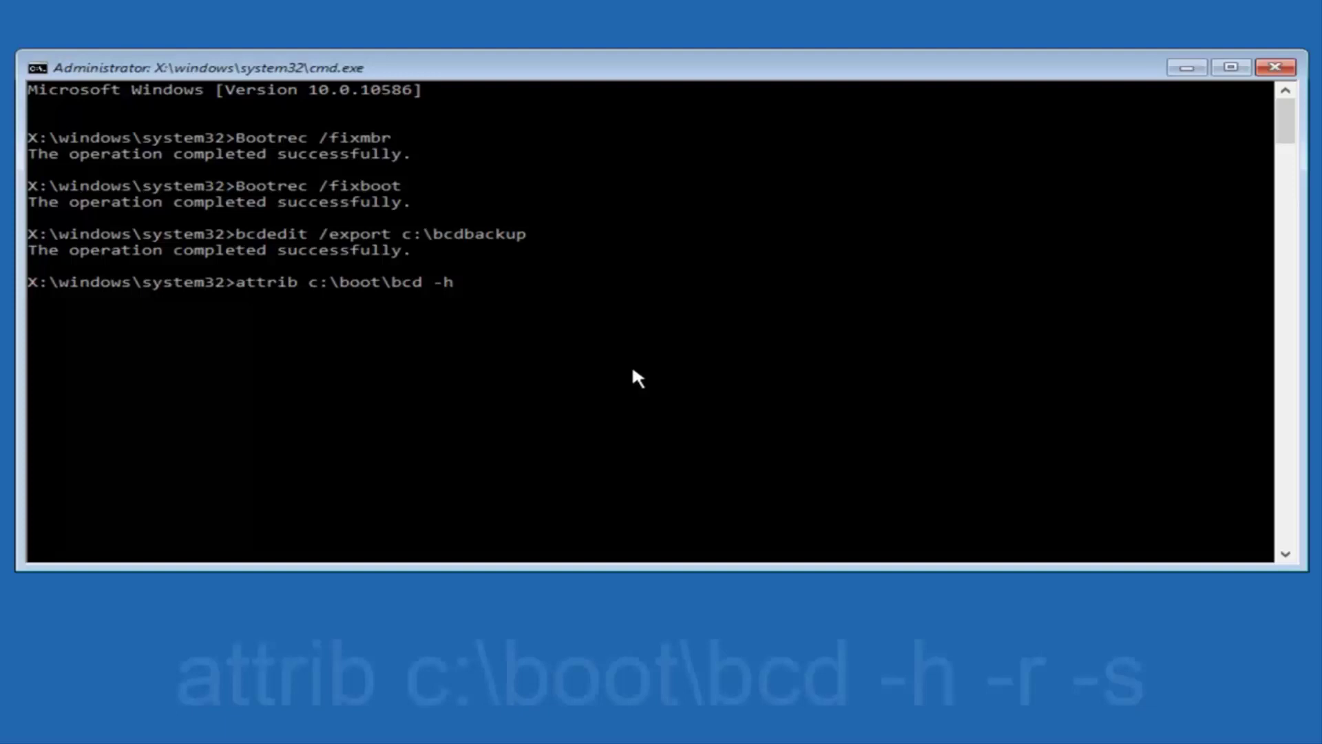
type(" -r")
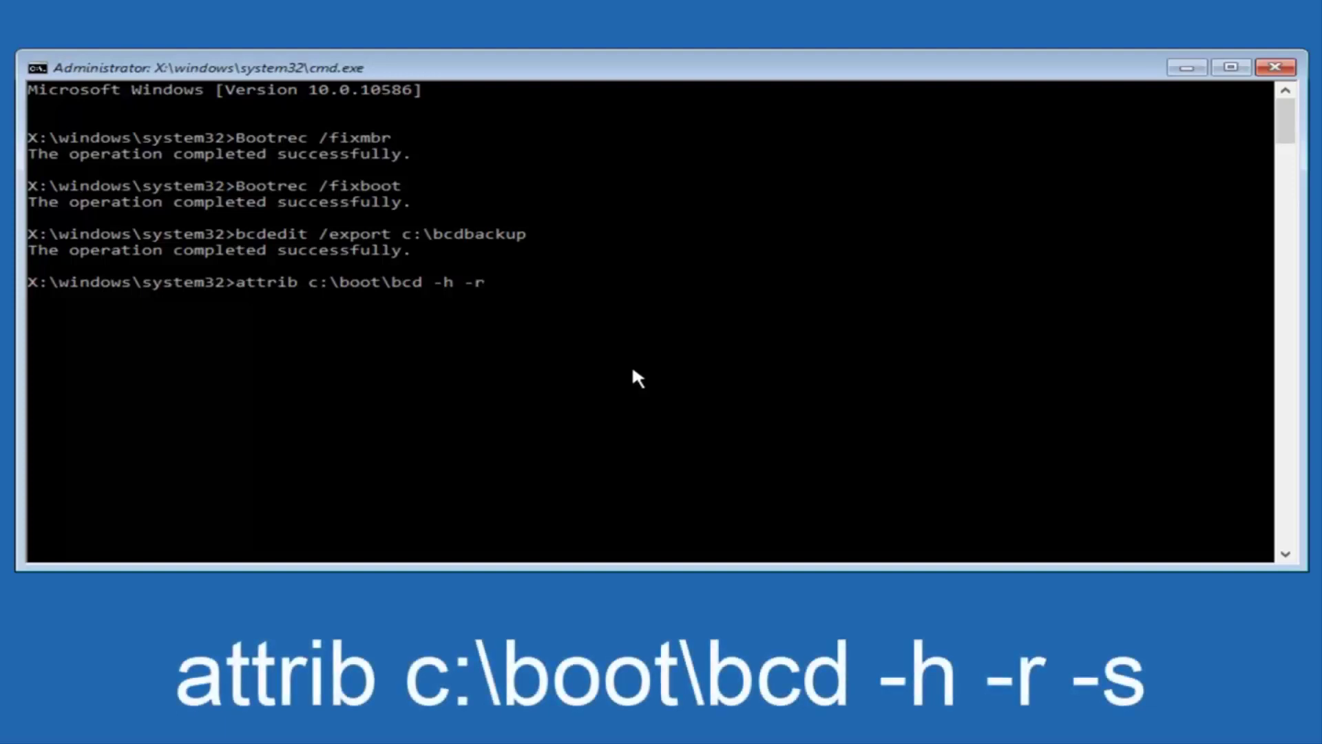
type(" -s")
key("Return")
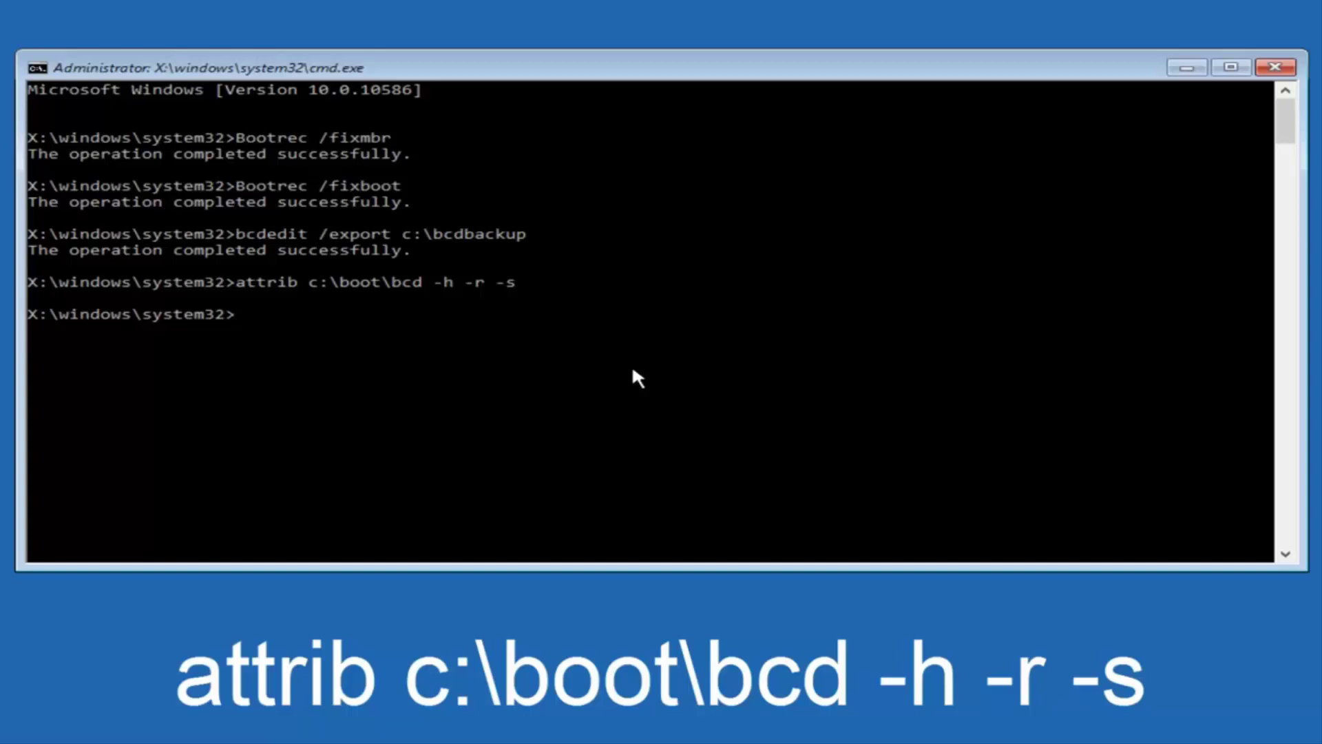
type("ren c:\\boot\\bcd")
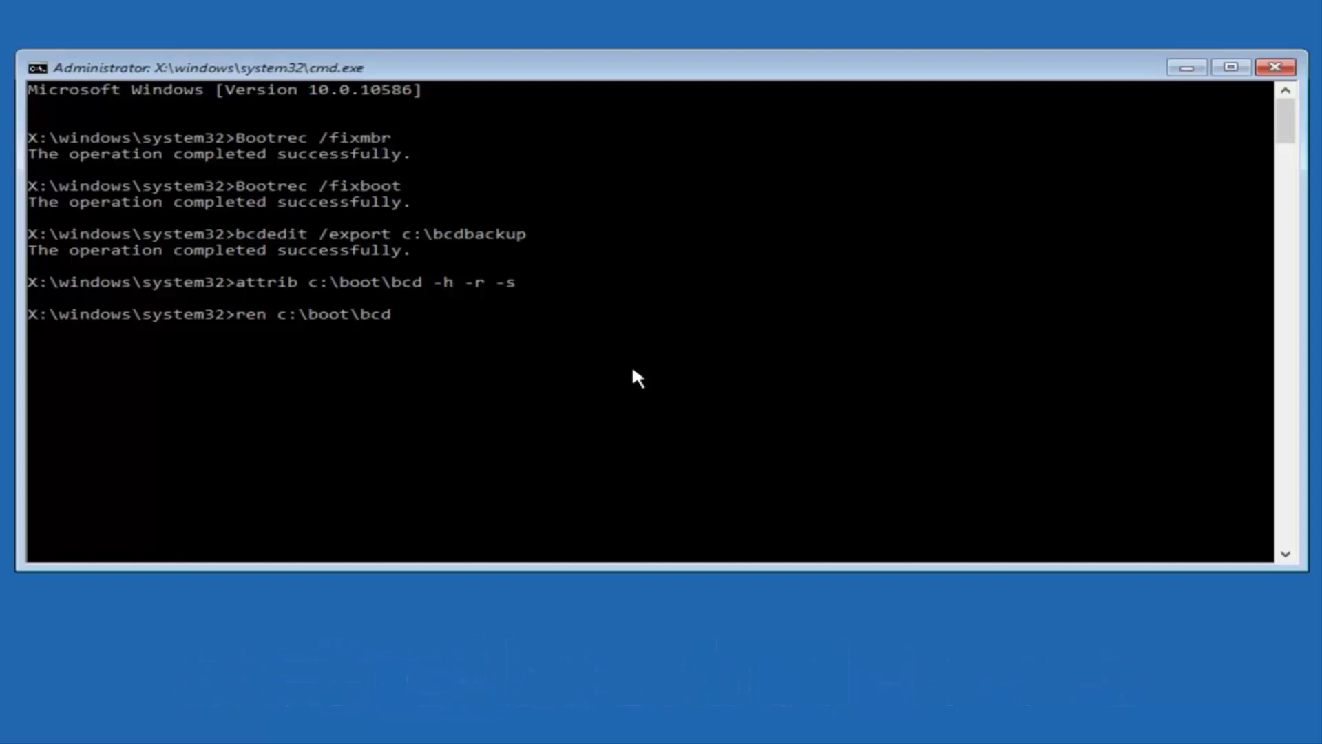
type(" bcd.old")
key("BackSpace")
key("BackSpace")
type("ld")
key("Return")
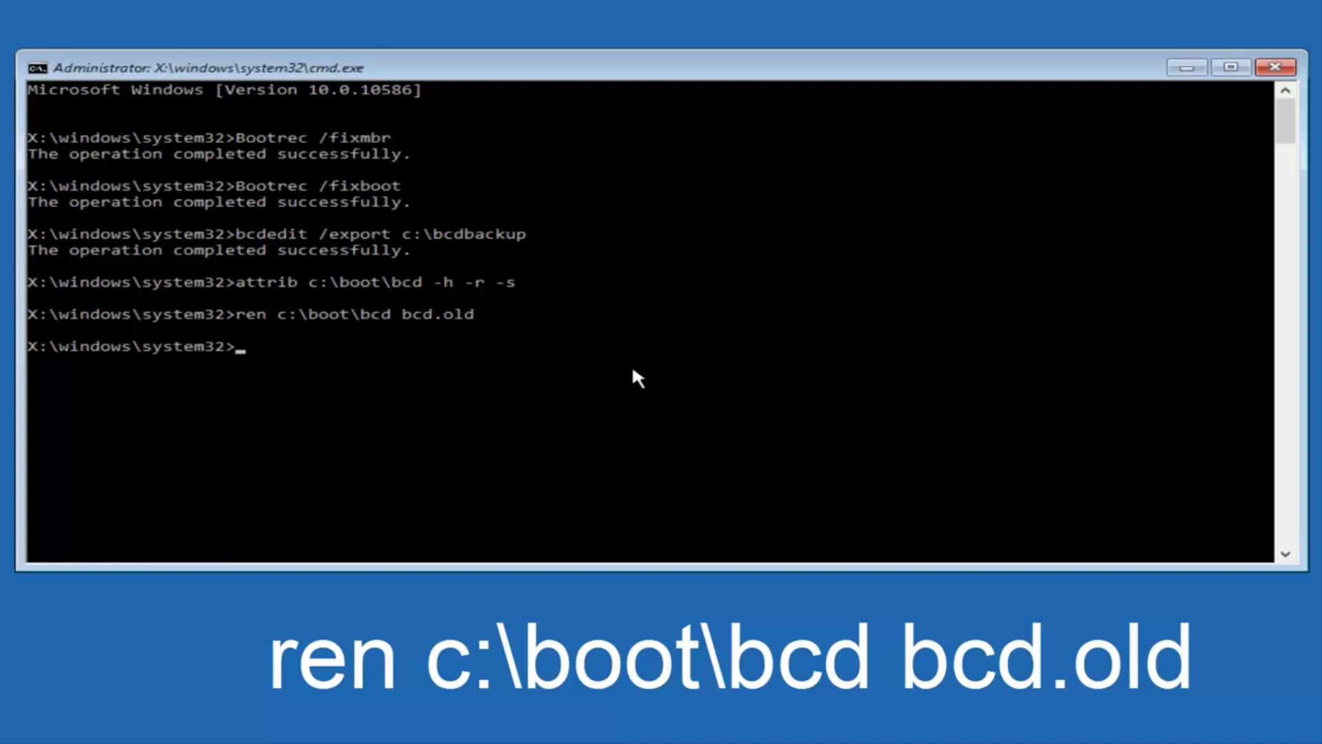
Run bootrec /rebuildbcd, answer Y to add the C:\Windows installation, then exit the console.
type("bootrec /rebu")
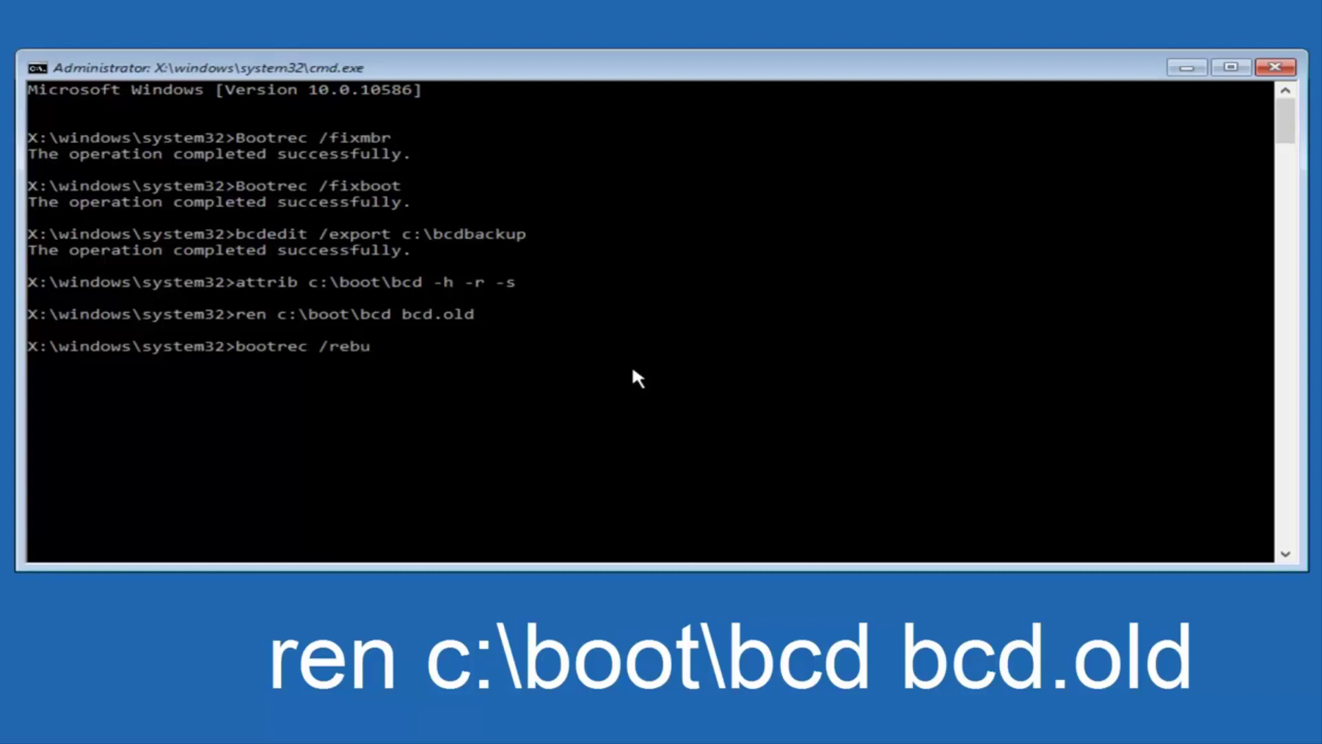
type("ildbcd")
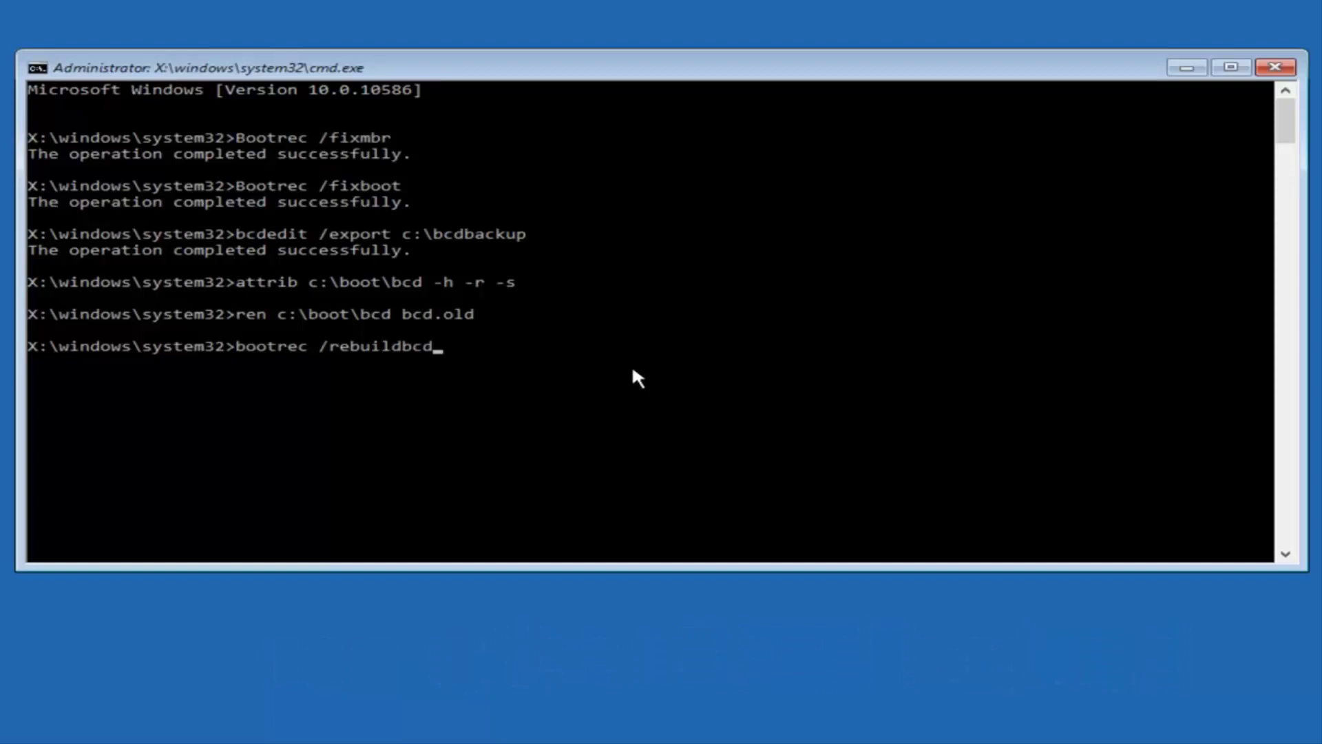
key("Return")
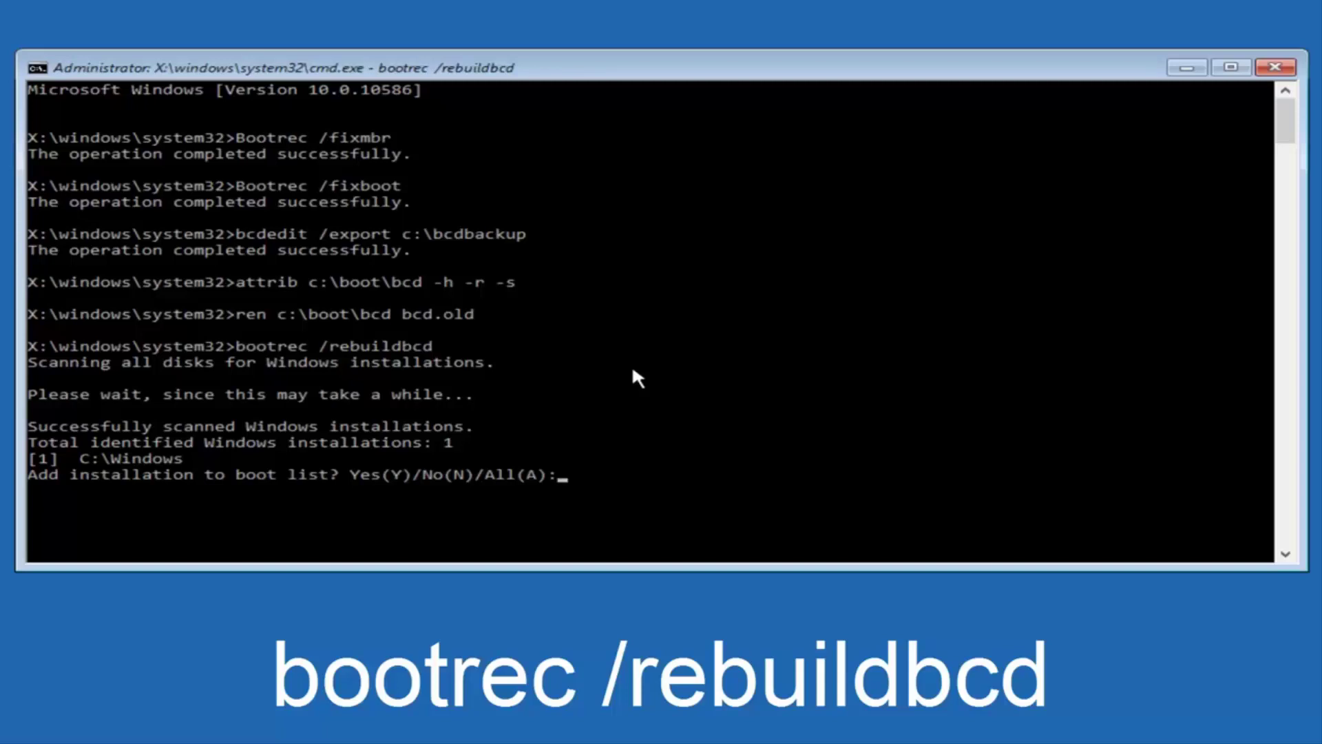
type("Y")
key("Return")
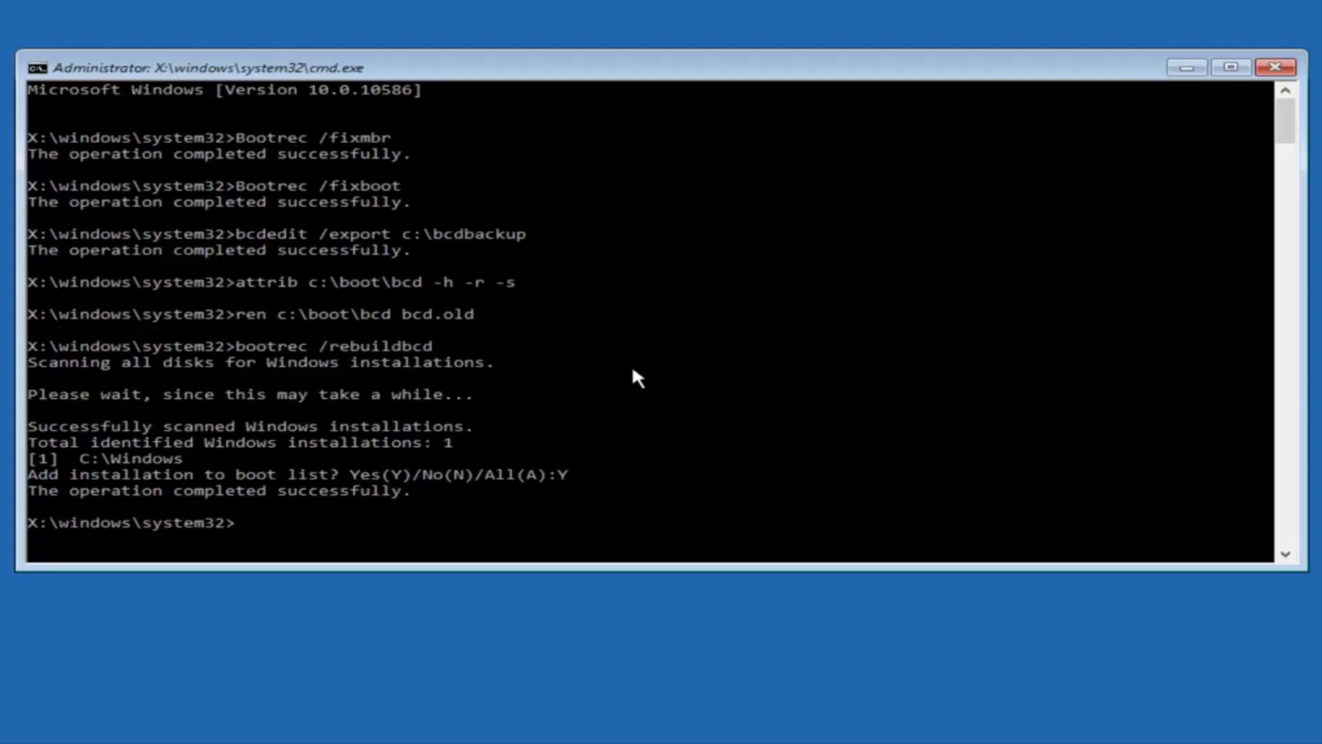
type("exit")
key("Return")
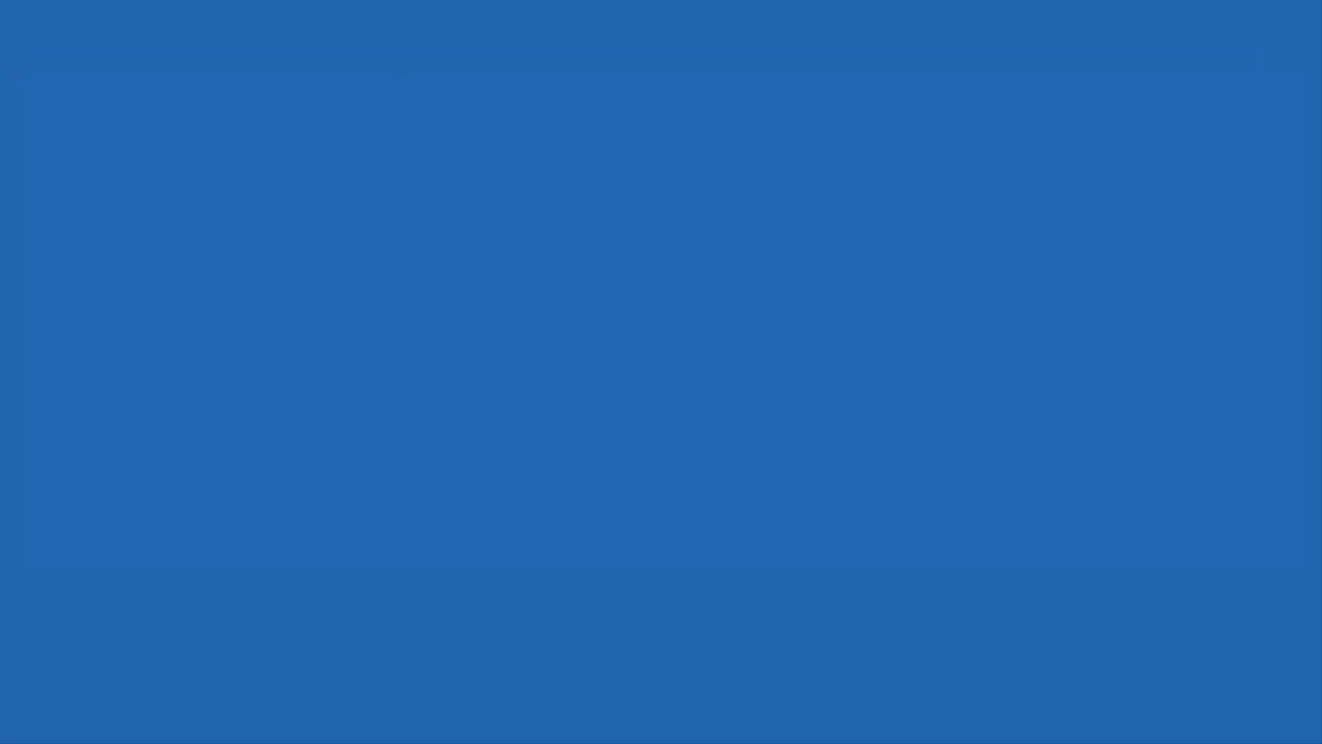